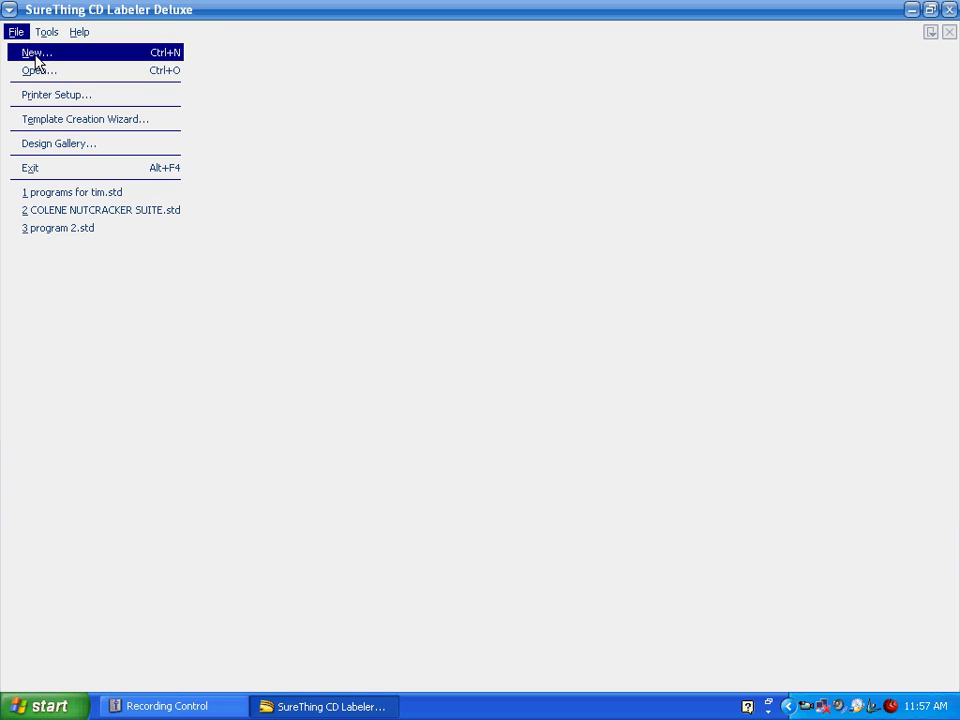
- Start a new labeling project from the File menu
click(35, 55)
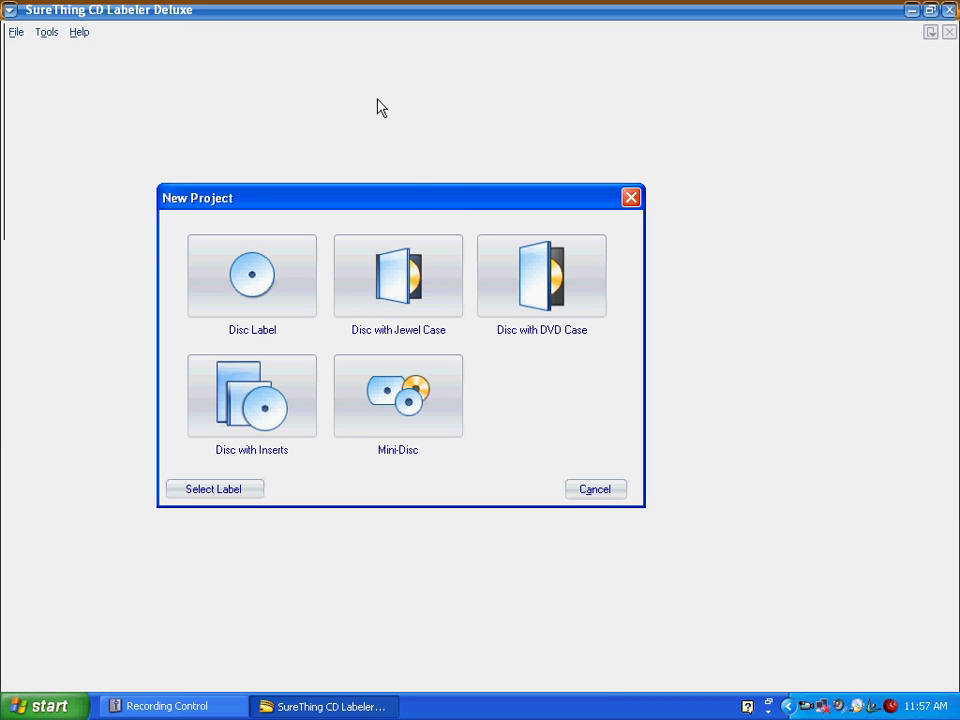
- Create a Disc with Jewel Case project and review the front insert, back insert and disc label layouts
click(409, 272)
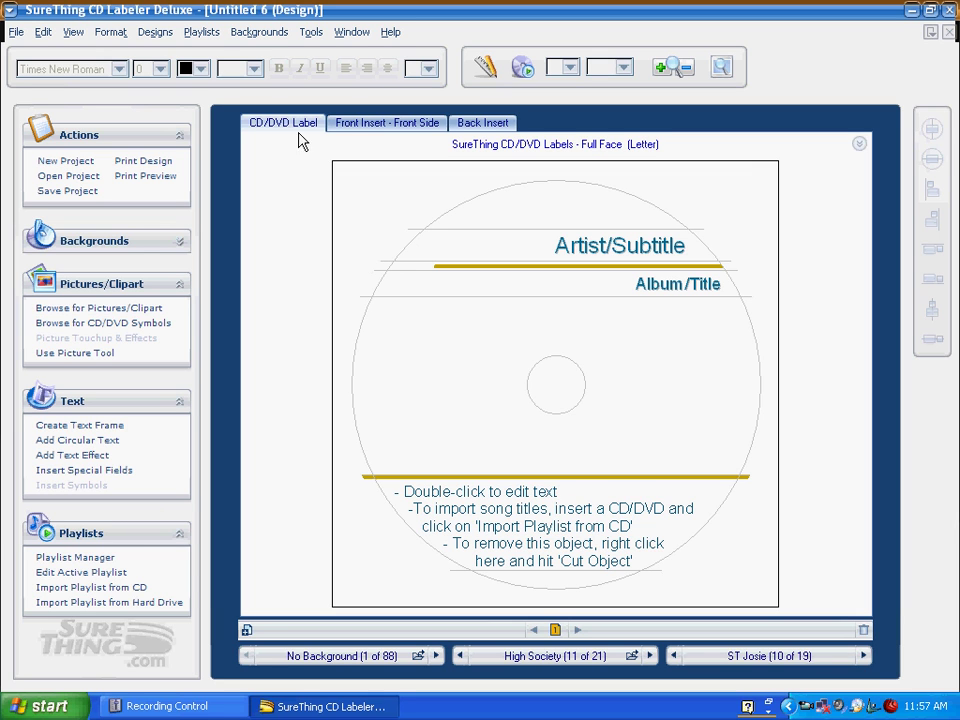
click(366, 132)
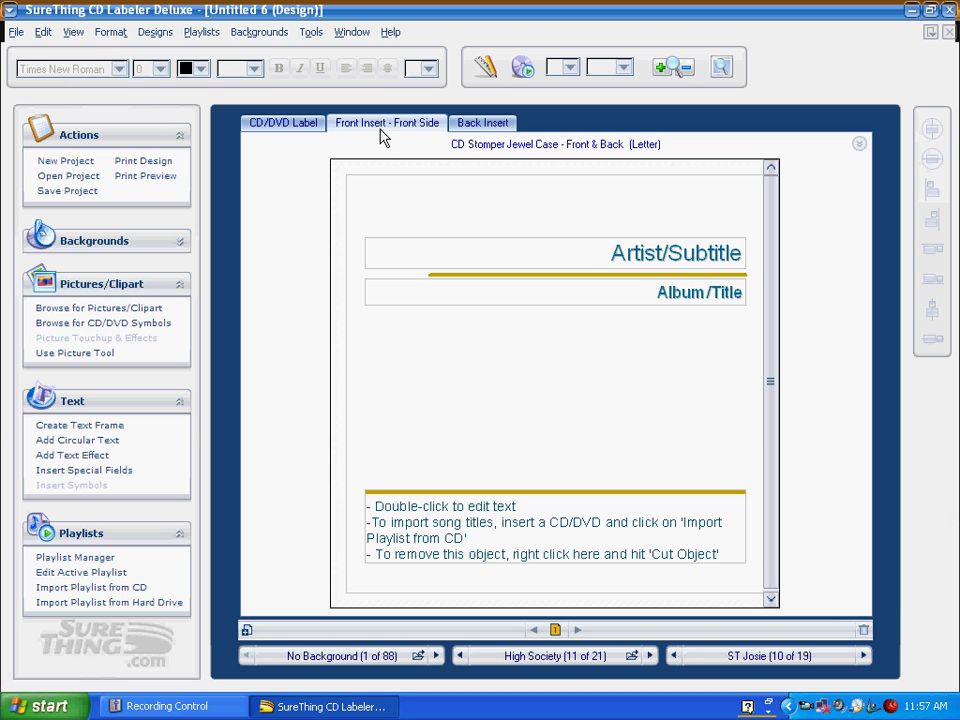
click(475, 128)
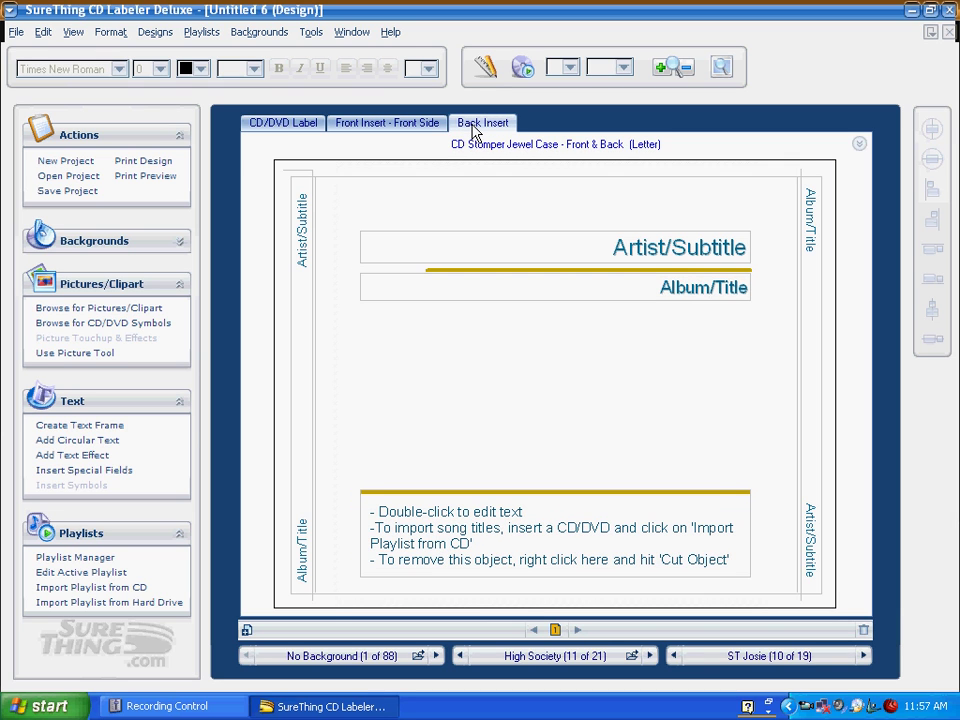
click(268, 126)
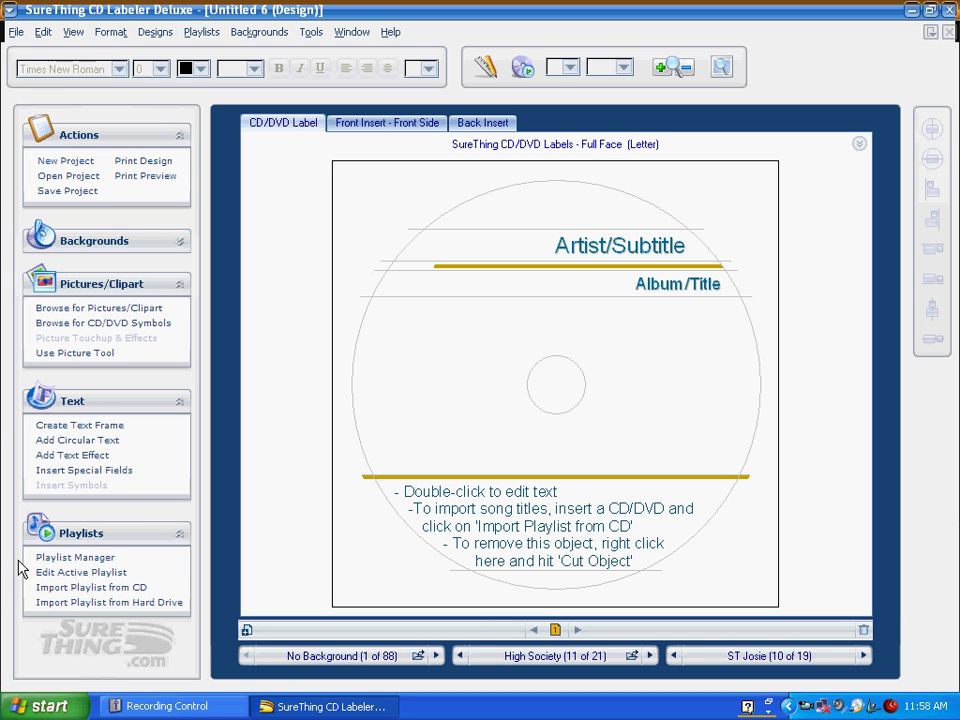
- Import the CD playlist from FreeDB: Allman Brothers Band, A Decade Of Hits 1969-1979, 16 tracks
click(113, 588)
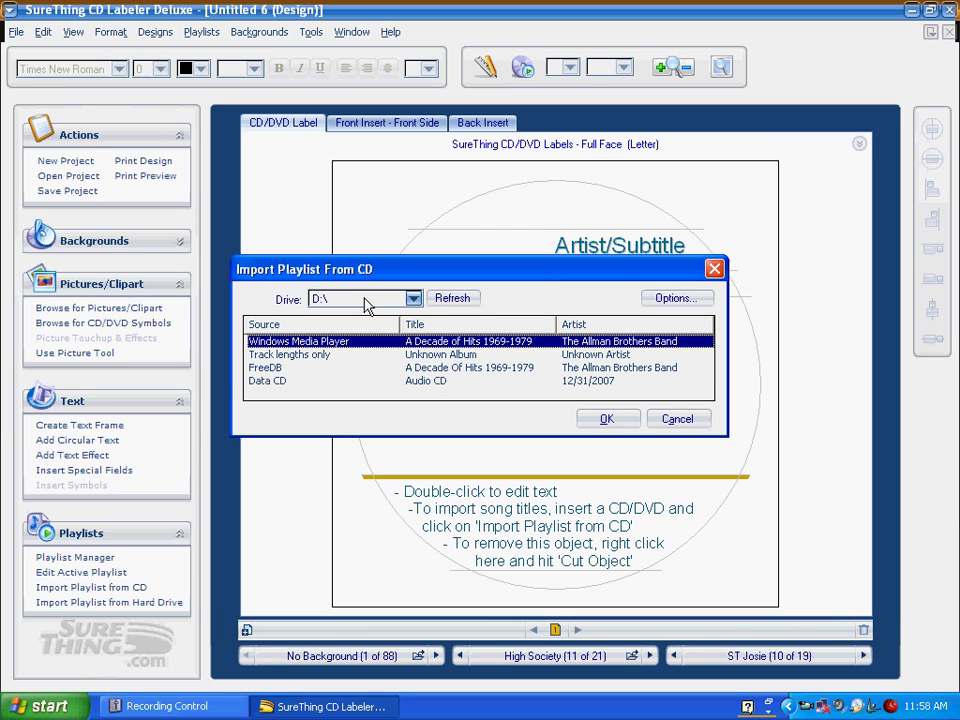
click(271, 369)
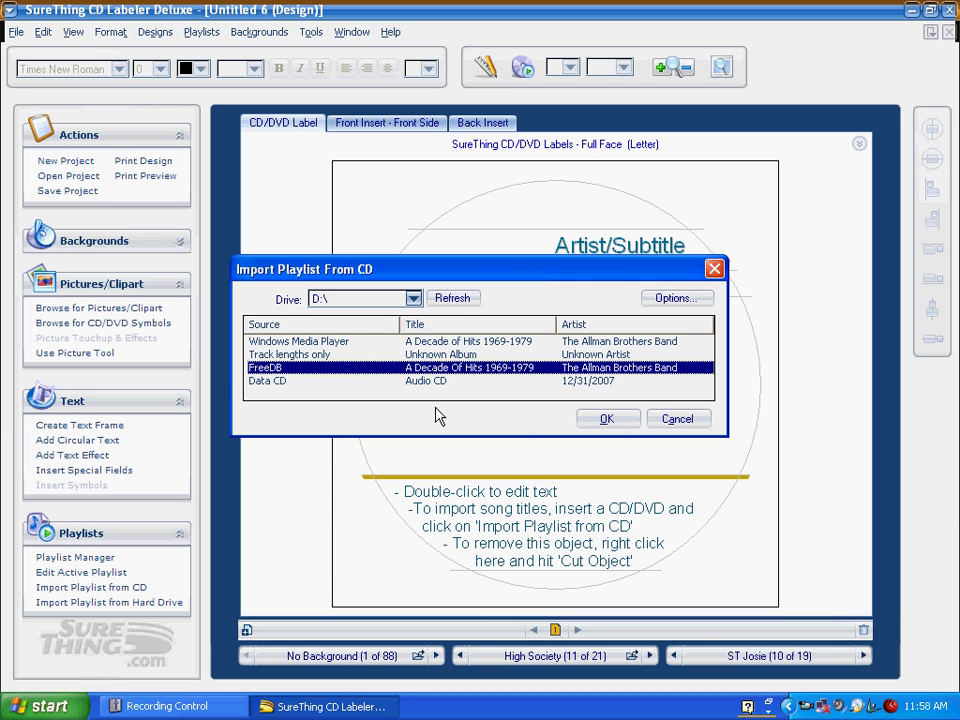
click(606, 419)
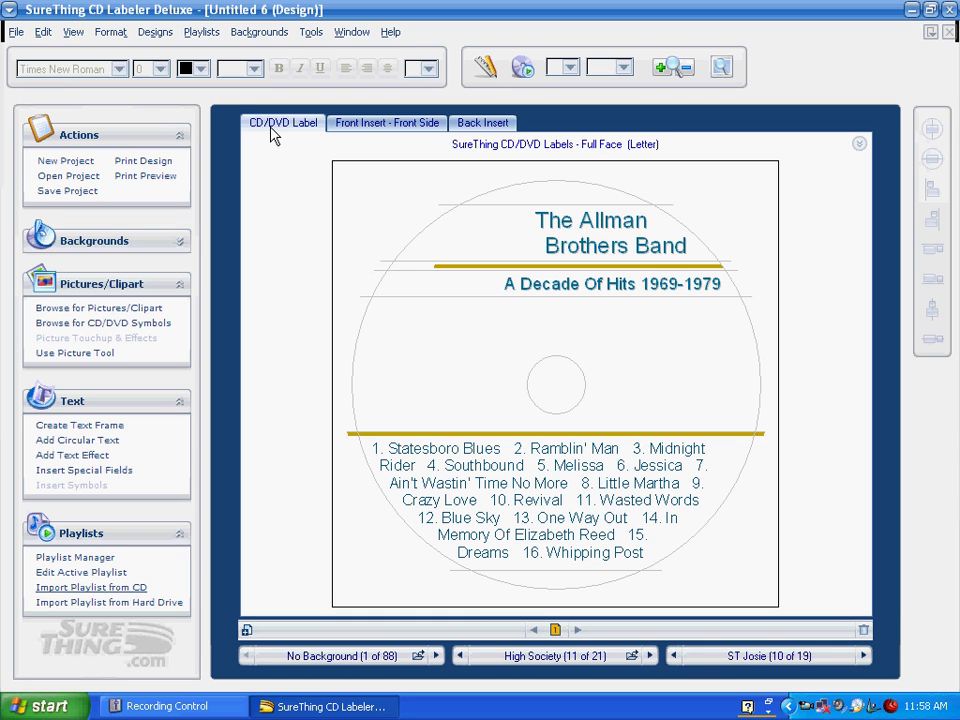
- Review the imported artist, album and tracks on the front insert and back insert spine
click(372, 127)
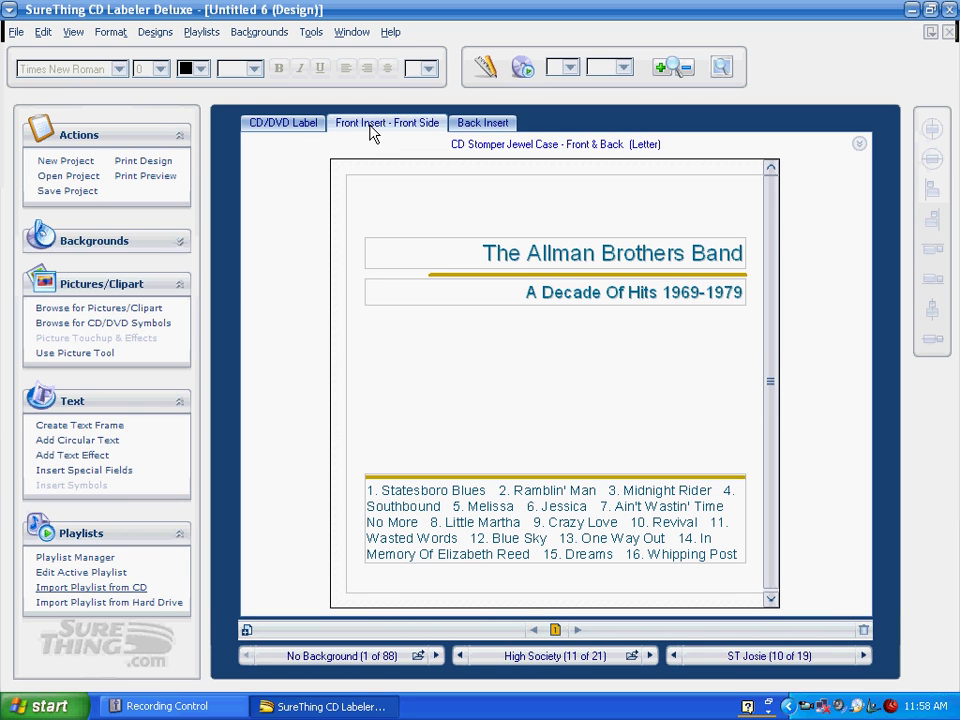
click(490, 125)
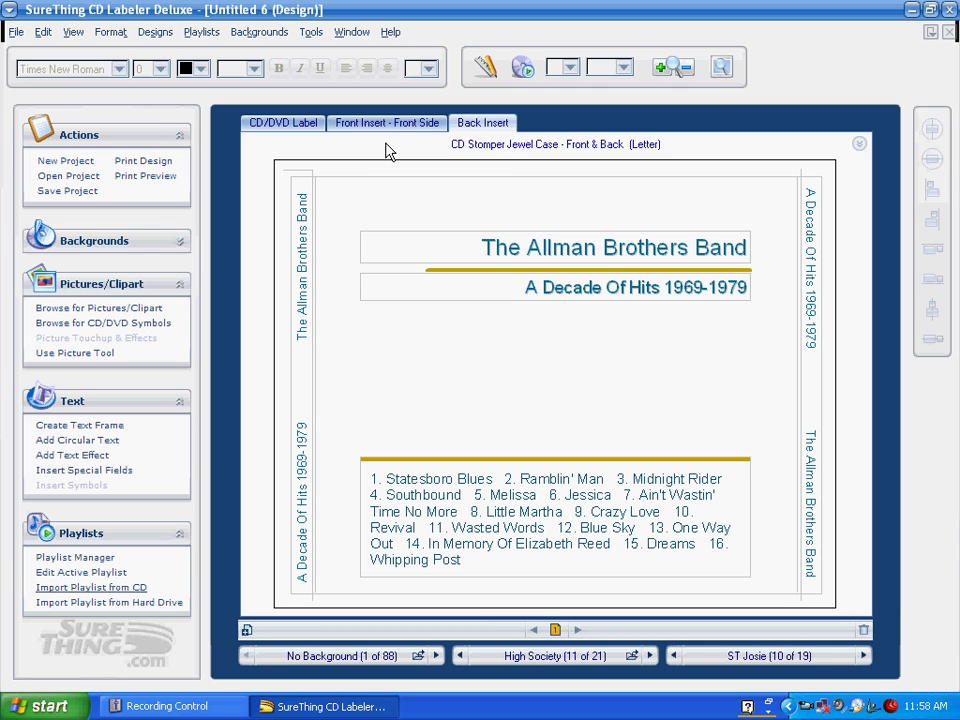
click(475, 147)
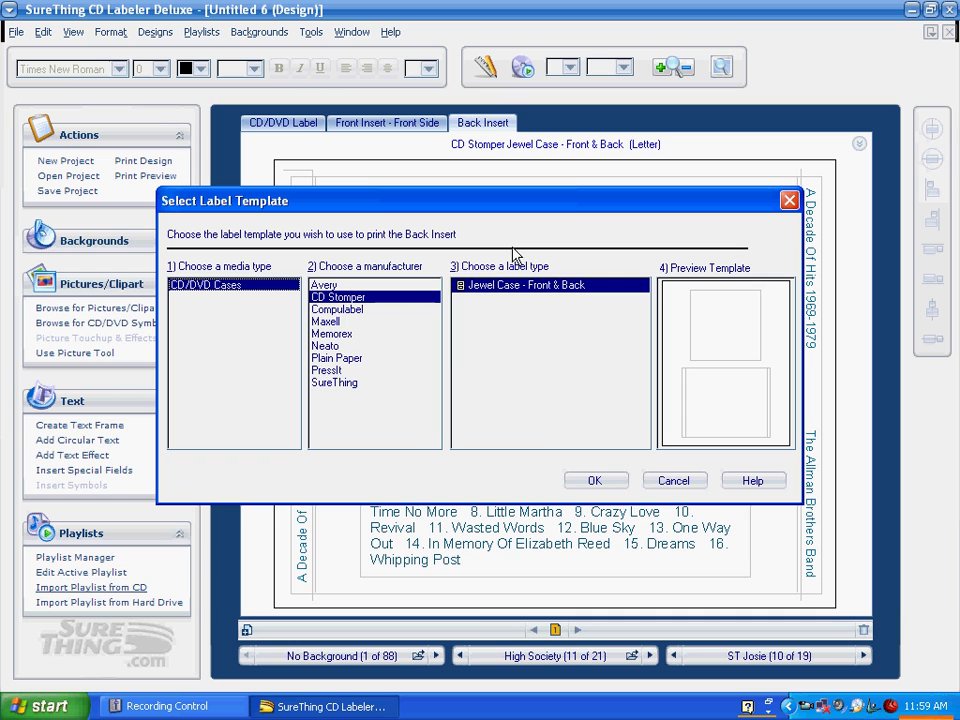
click(582, 482)
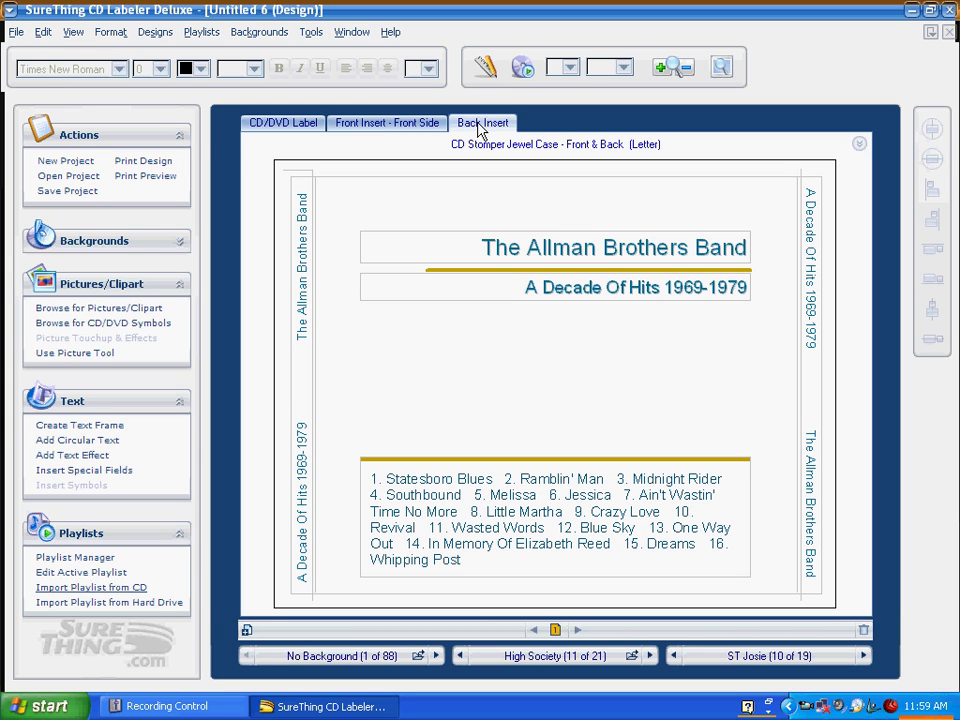
click(408, 127)
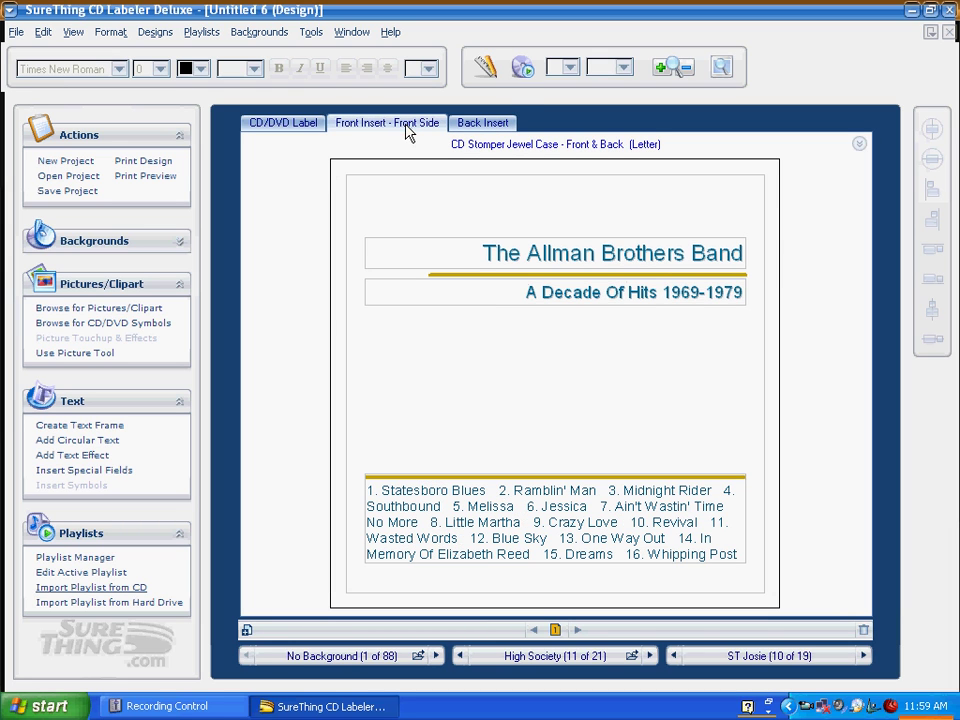
click(283, 127)
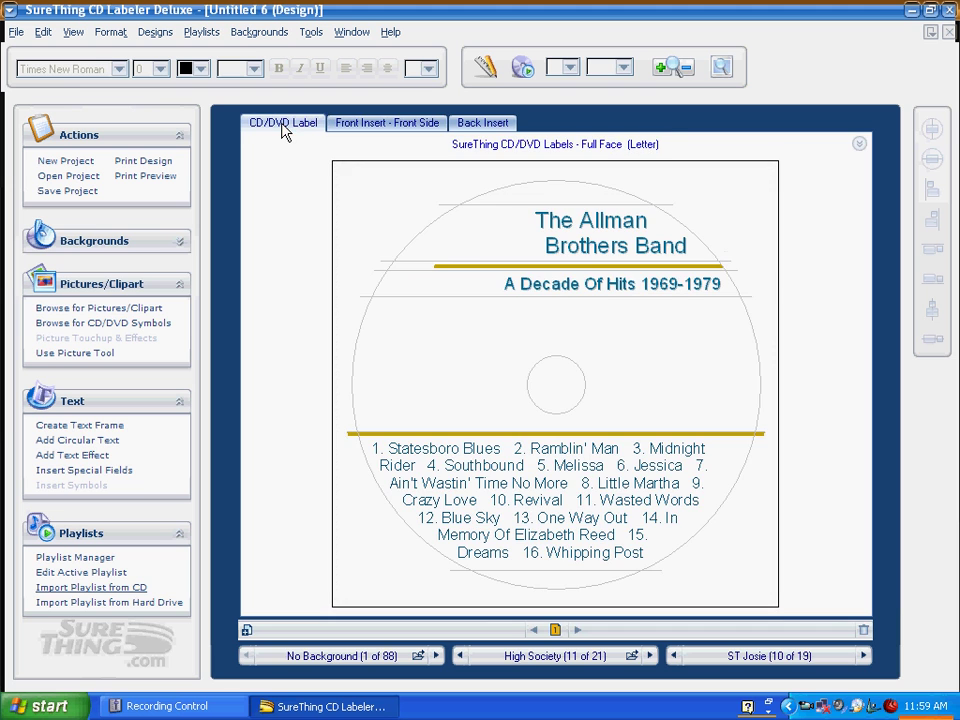
click(360, 128)
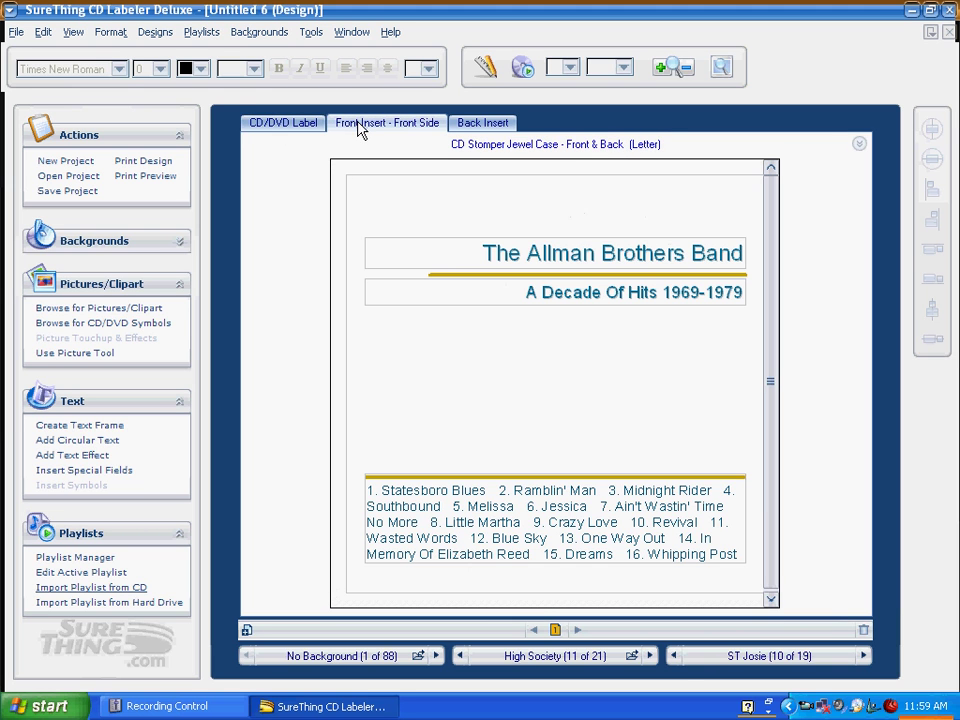
click(482, 128)
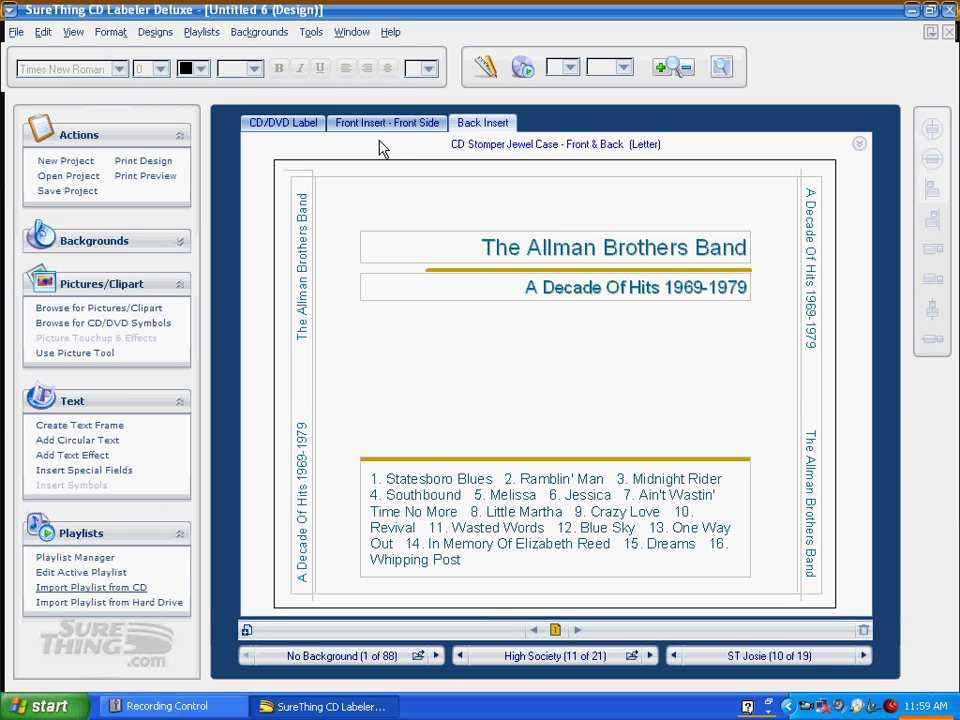
click(15, 33)
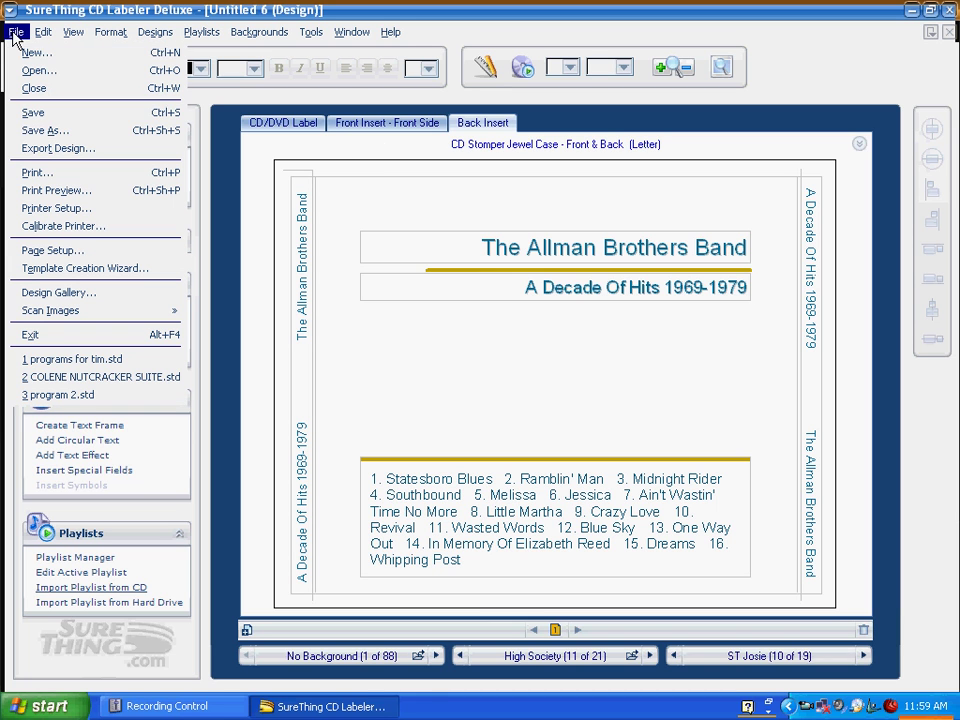
click(37, 174)
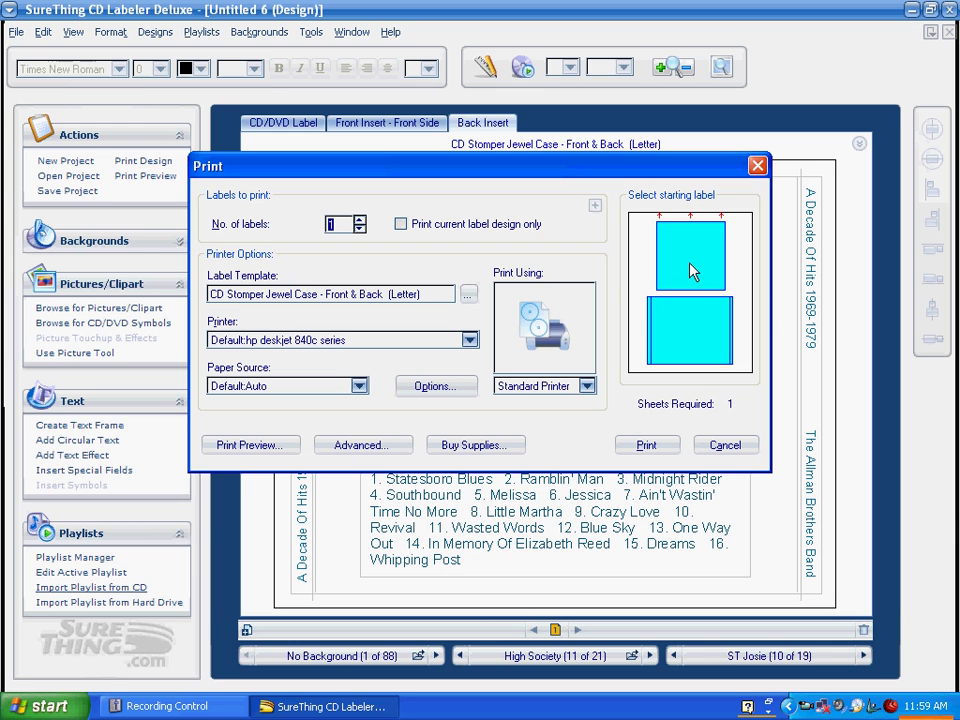
click(240, 445)
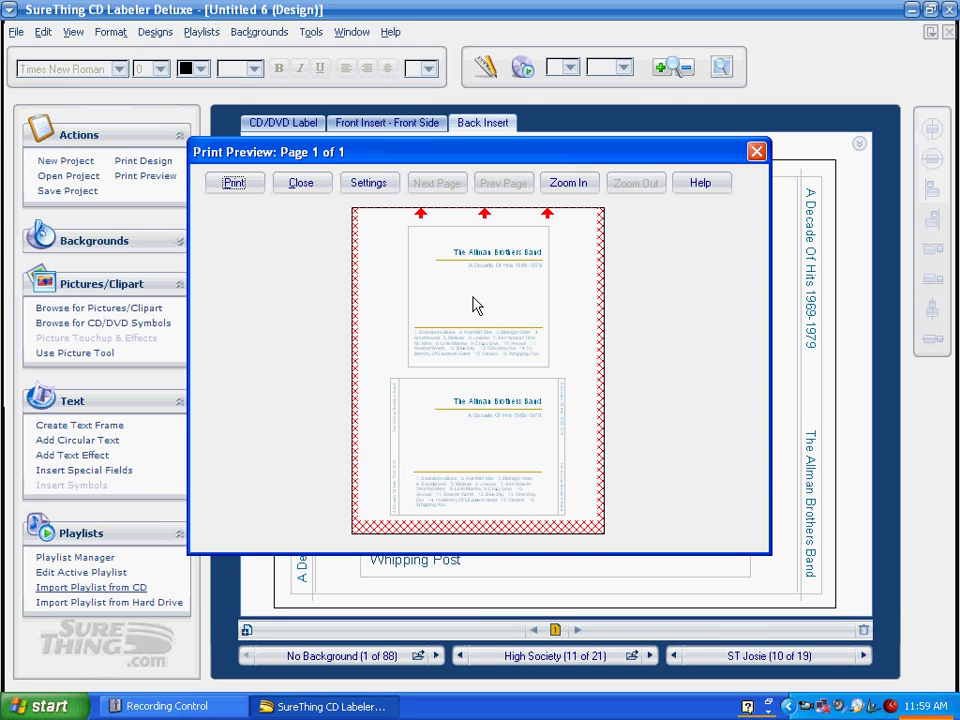
click(301, 184)
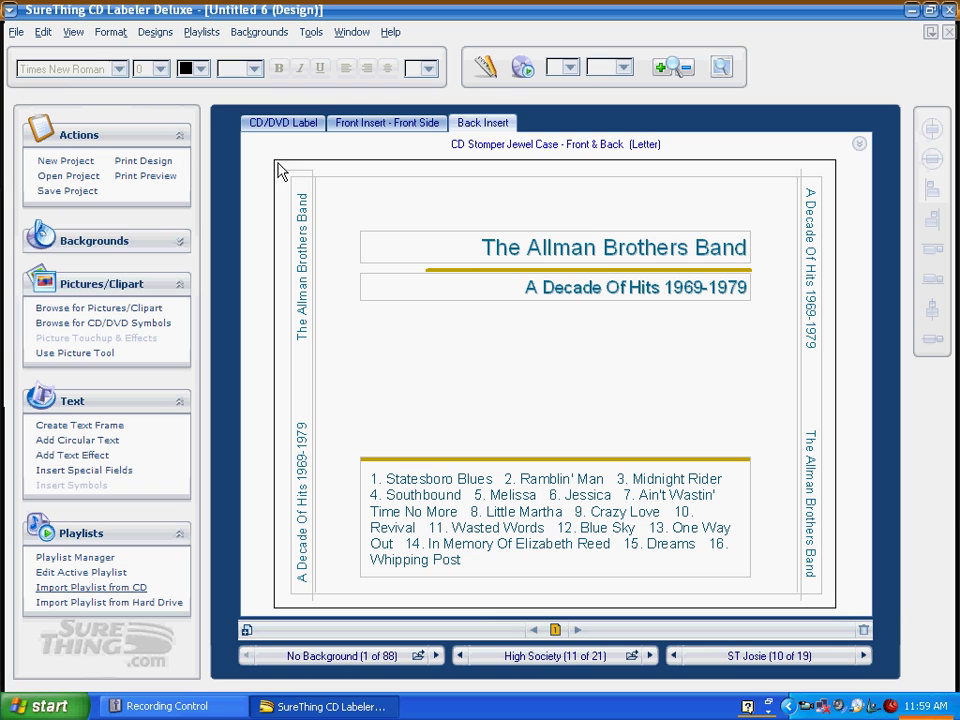
- Show the front insert design, then open and cancel the Print dialog without printing
click(369, 129)
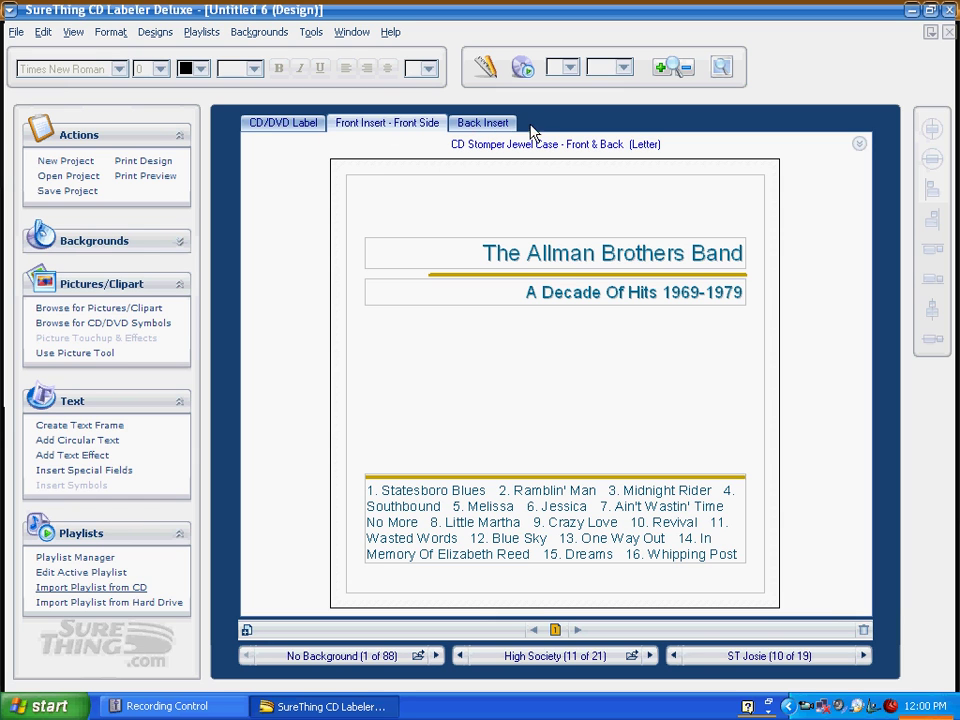
click(16, 32)
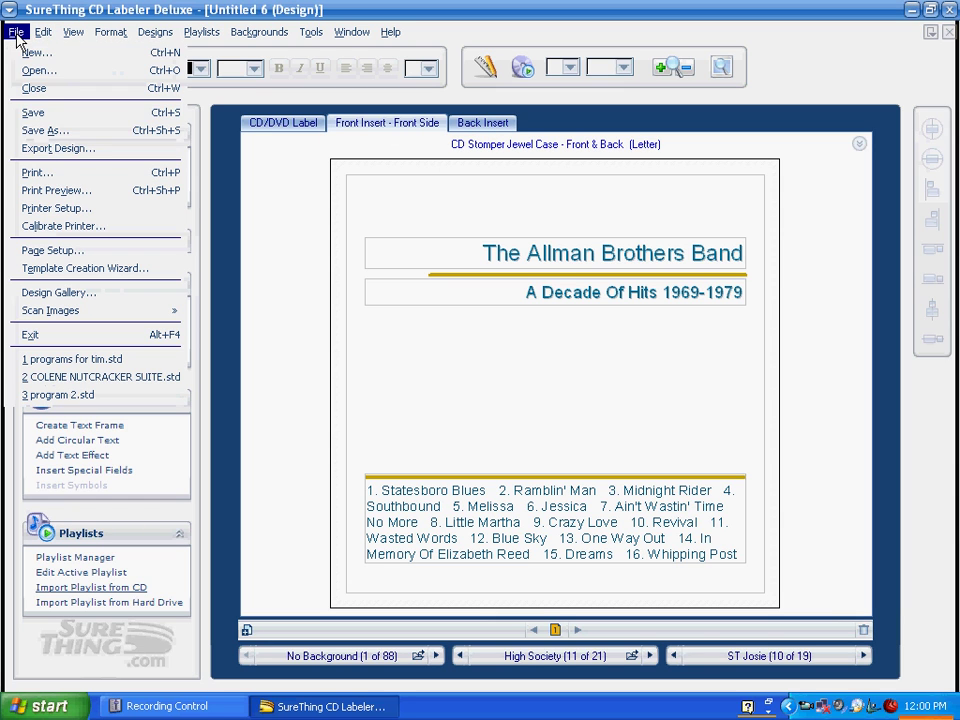
click(50, 174)
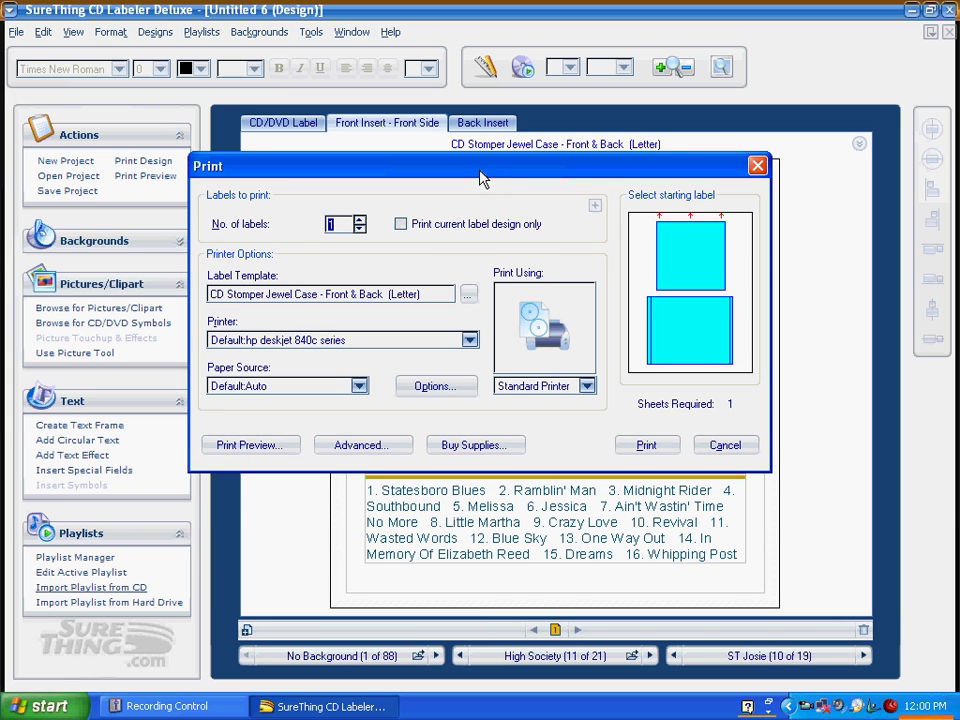
drag(480, 178, 462, 219)
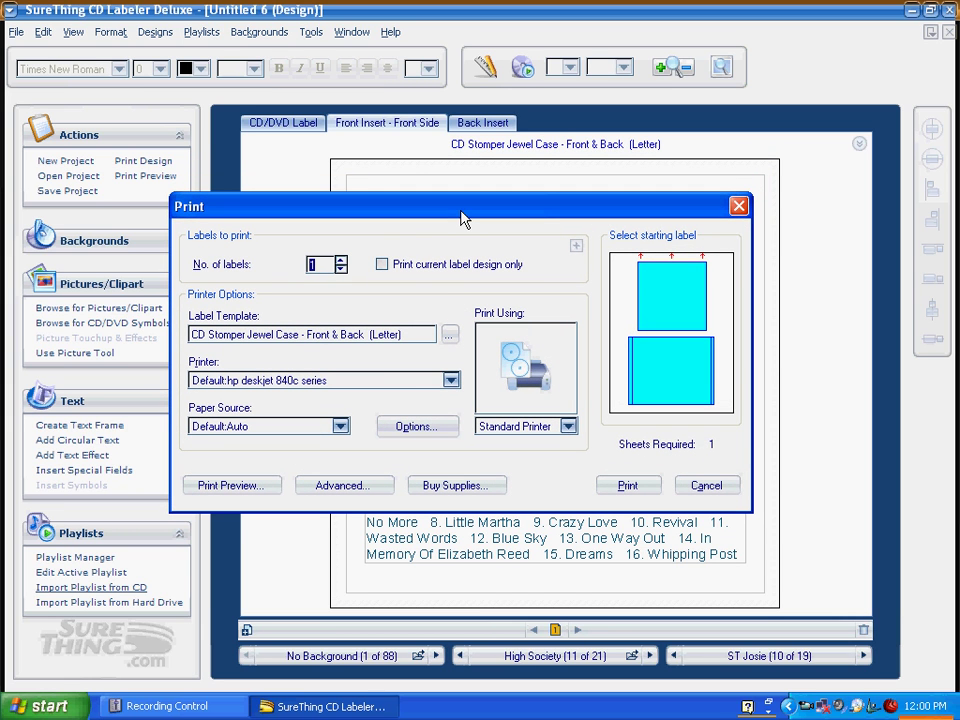
drag(462, 219, 462, 220)
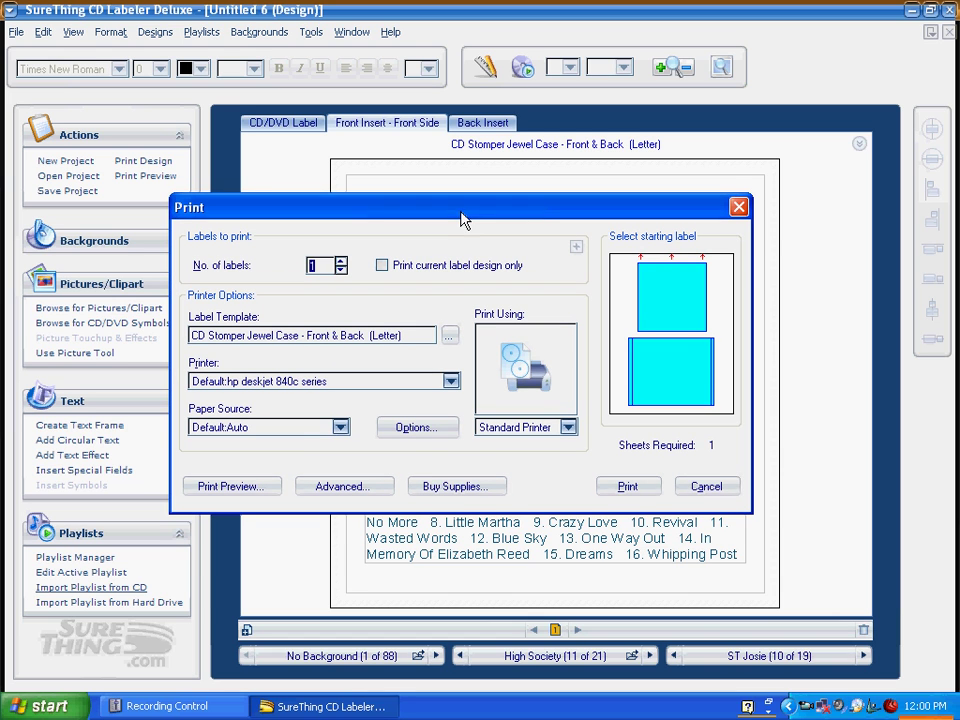
click(706, 486)
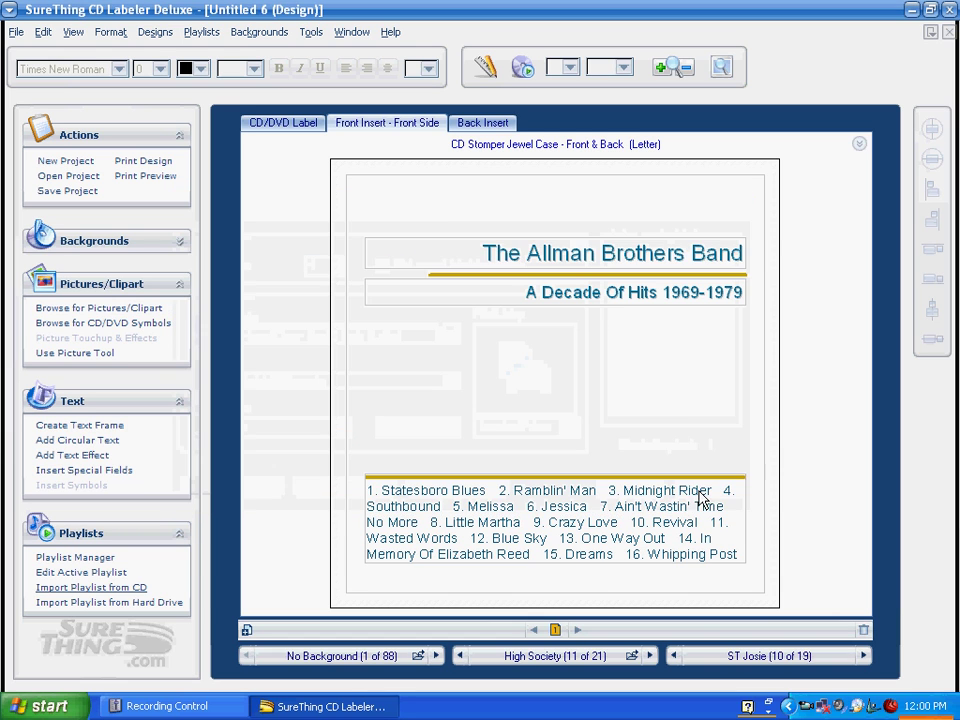
- Print-preview the disc label on its letter sheet, then close the preview
click(266, 128)
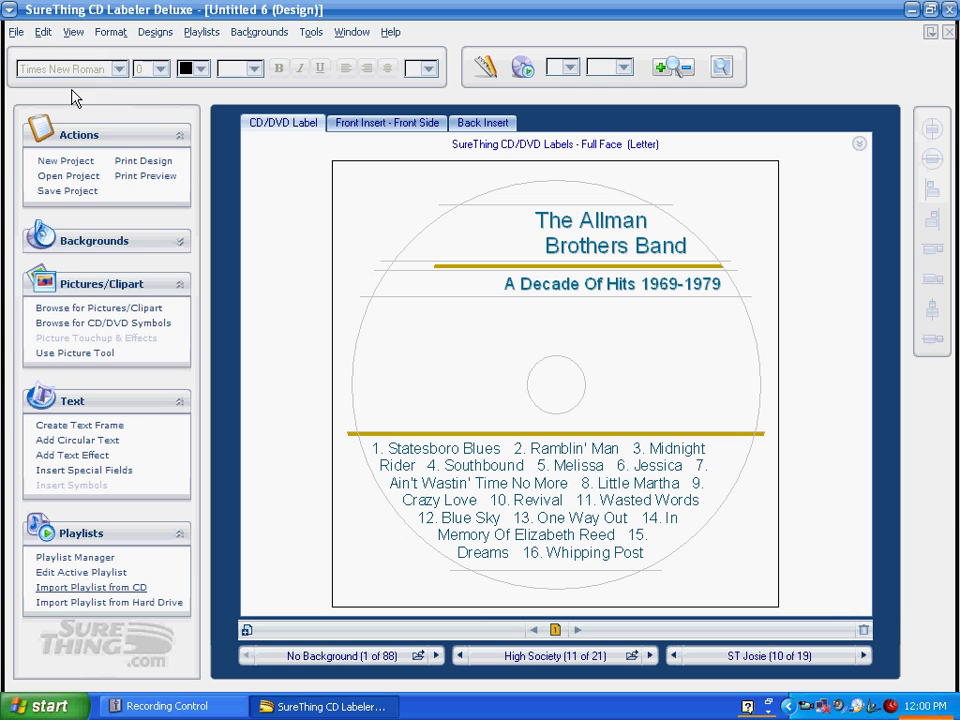
click(18, 33)
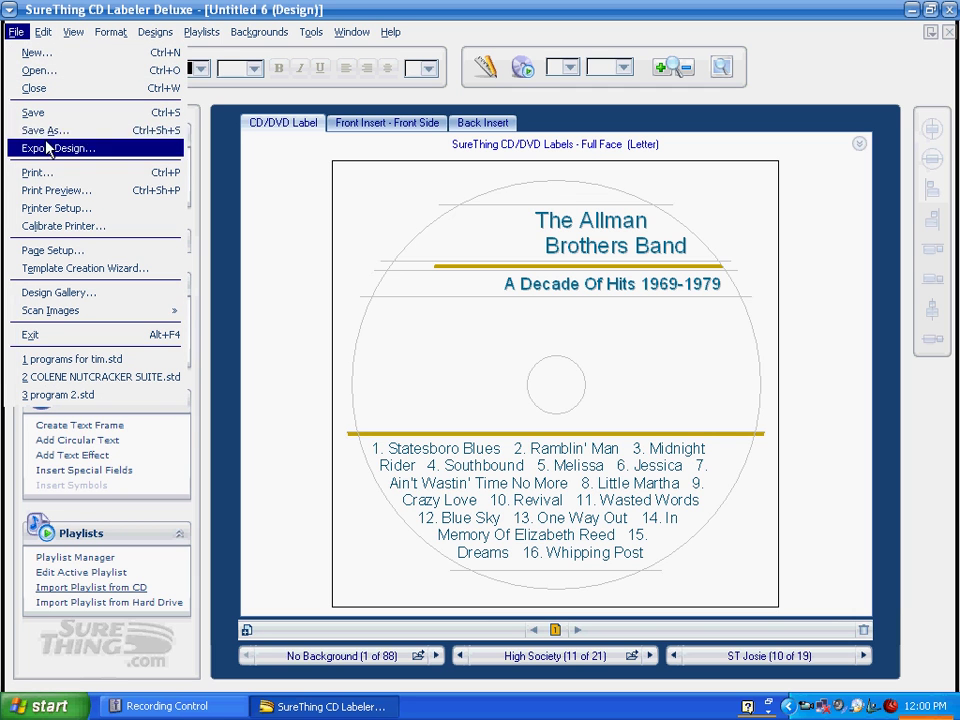
click(44, 178)
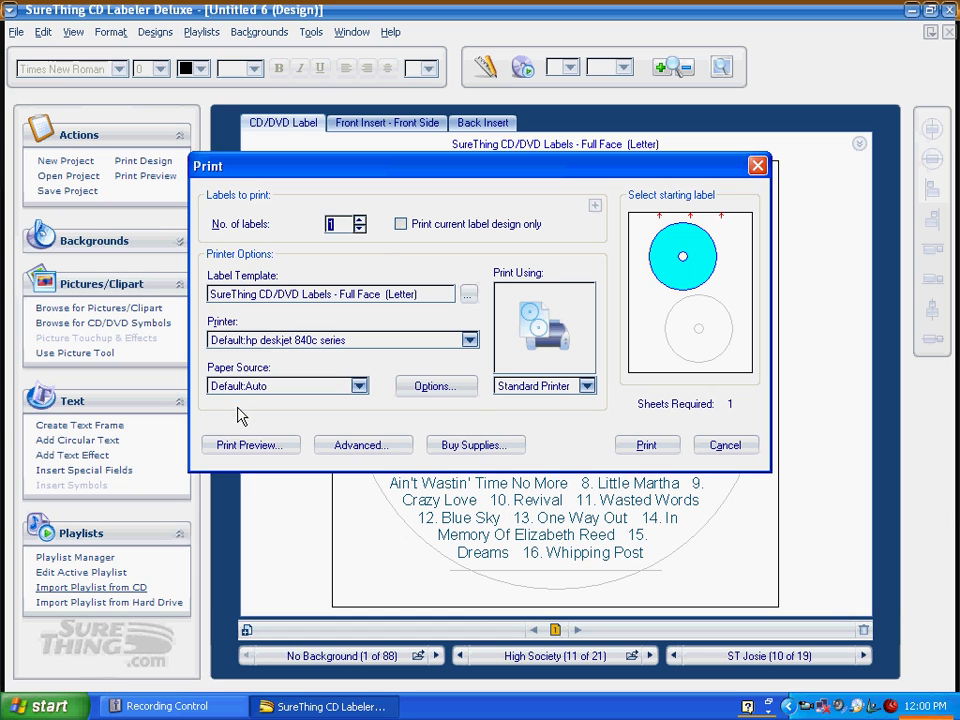
click(271, 447)
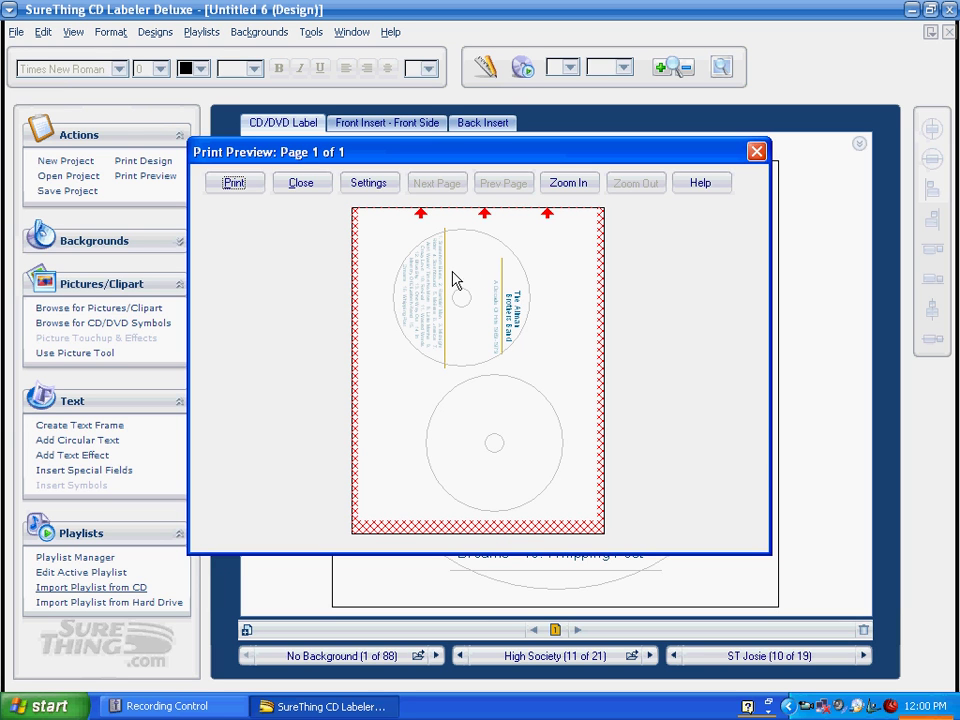
click(756, 151)
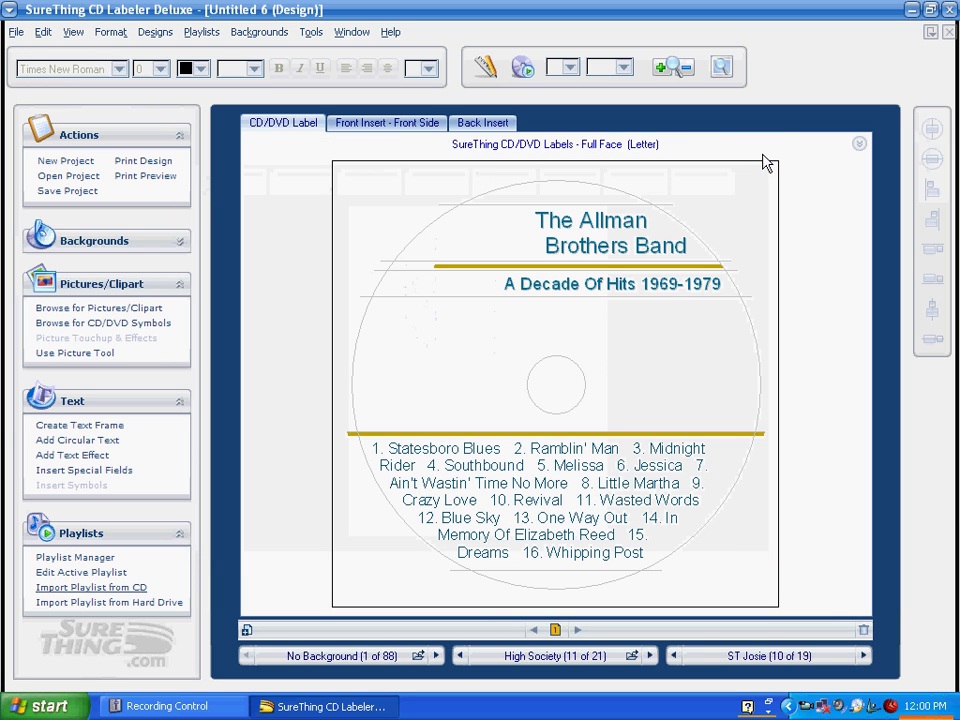
- Print-preview both jewel-case inserts on one letter sheet, then return to the front insert
click(377, 130)
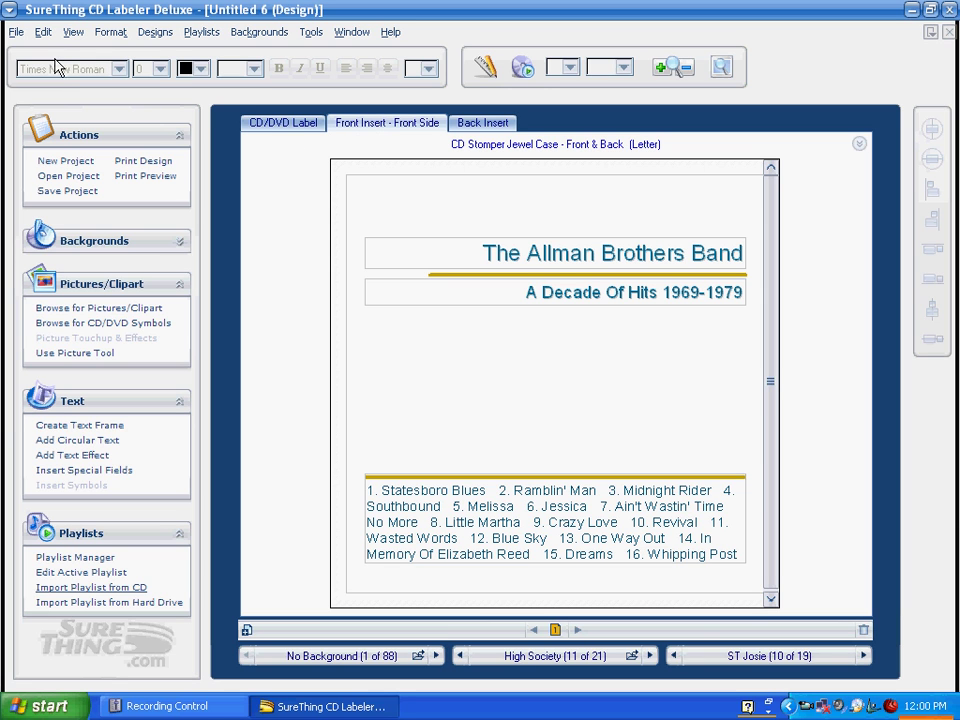
click(17, 32)
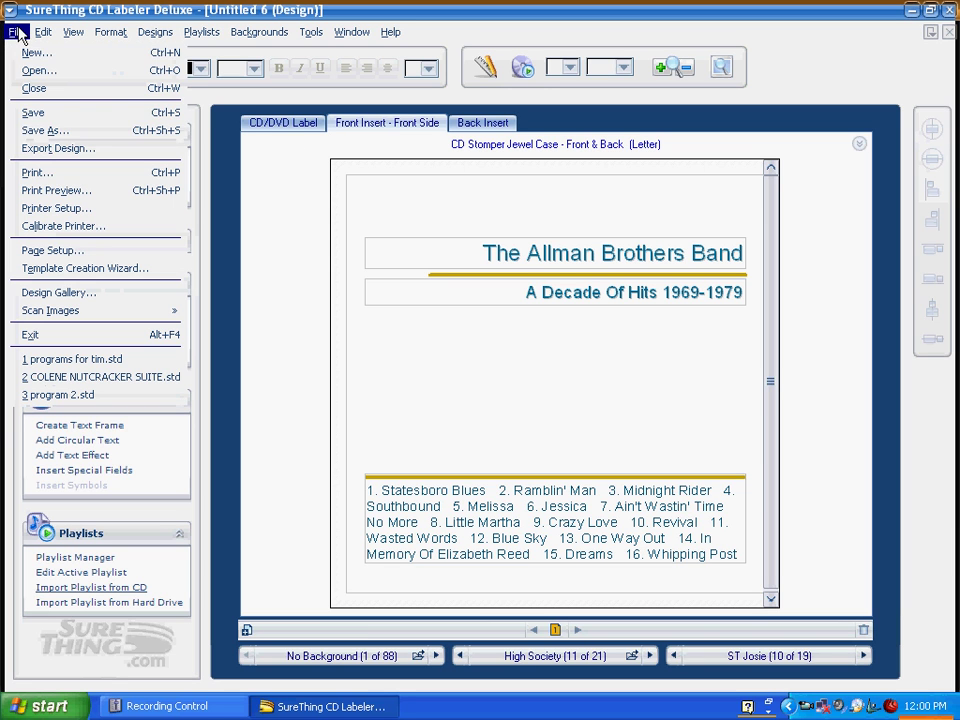
click(40, 174)
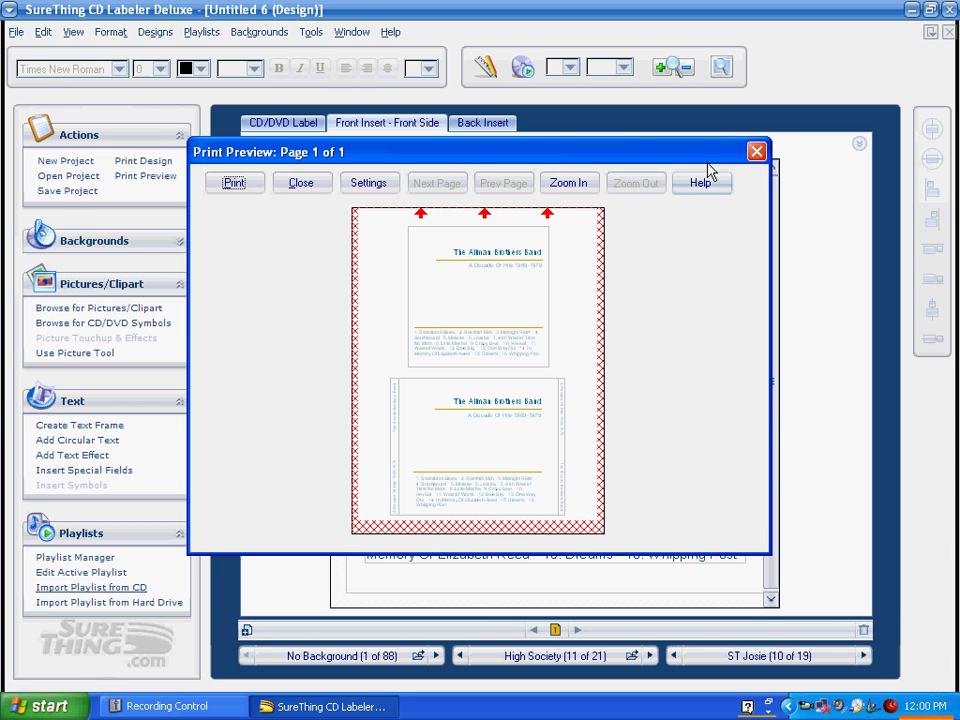
click(292, 188)
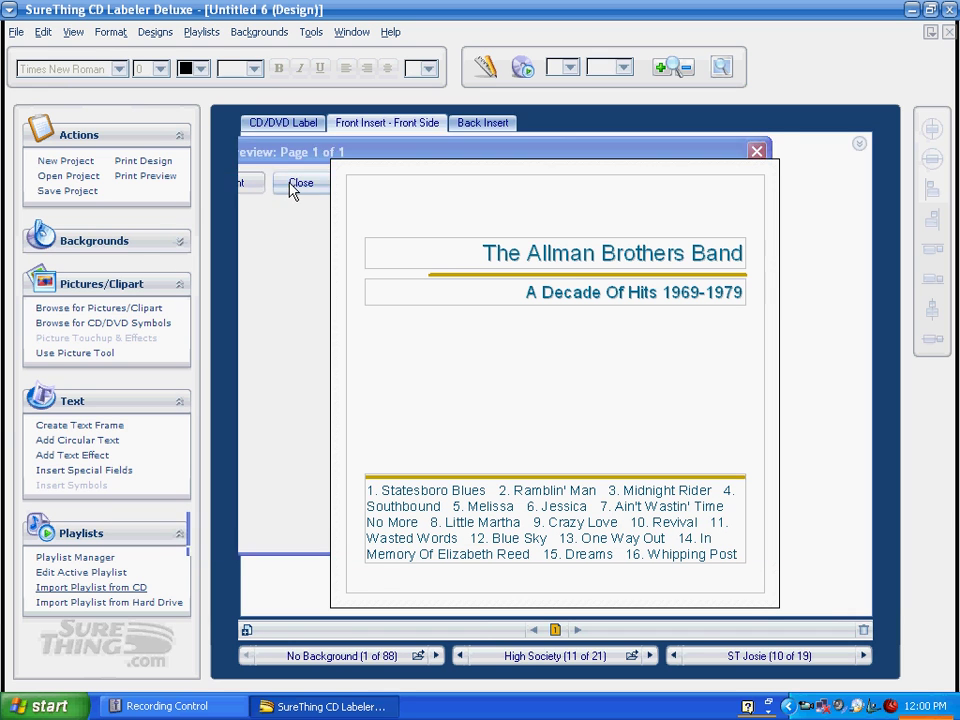